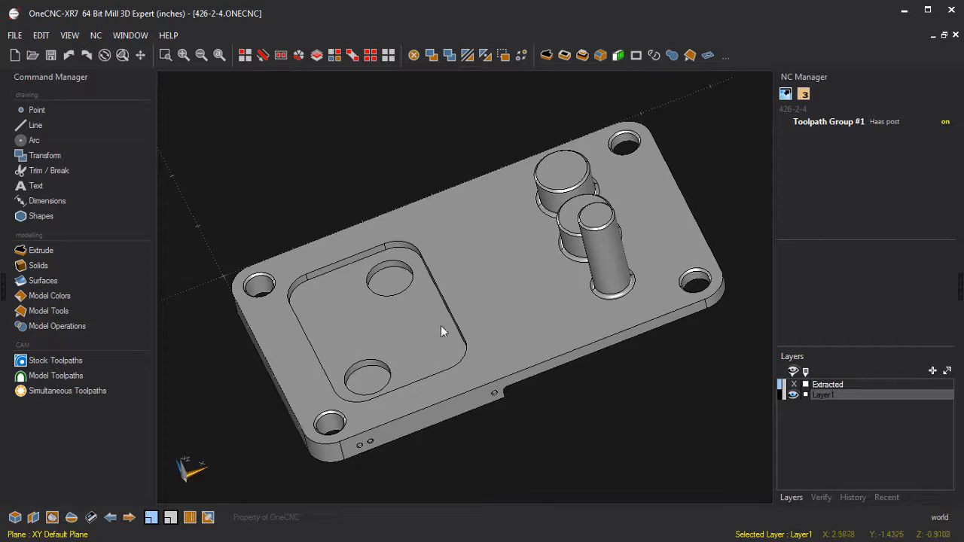
pyautogui.moveTo(472, 310)
pyautogui.mouseDown(button='middle')
pyautogui.moveTo(607, 228)
pyautogui.moveTo(618, 208)
pyautogui.mouseUp(button='middle')
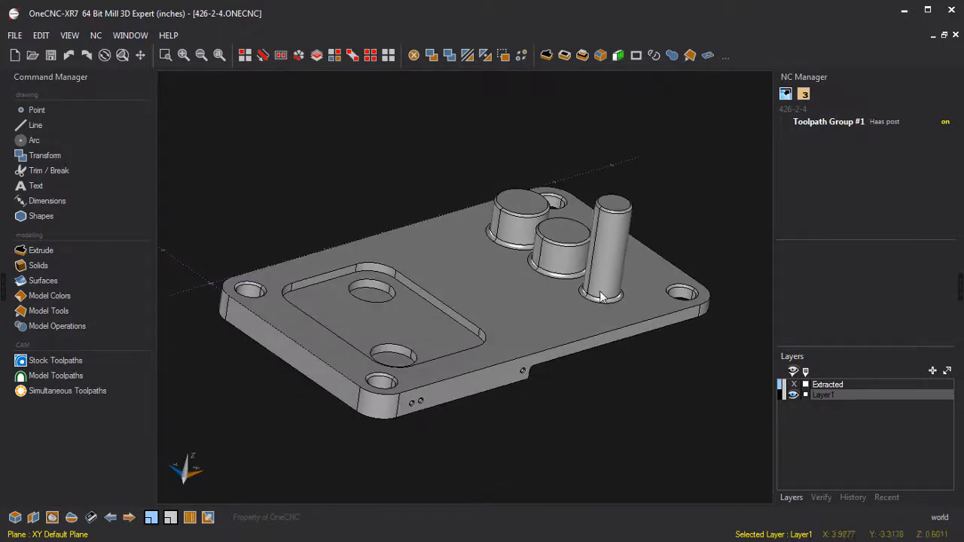
pyautogui.moveTo(542, 319); pyautogui.dragTo(529, 314, button='middle')
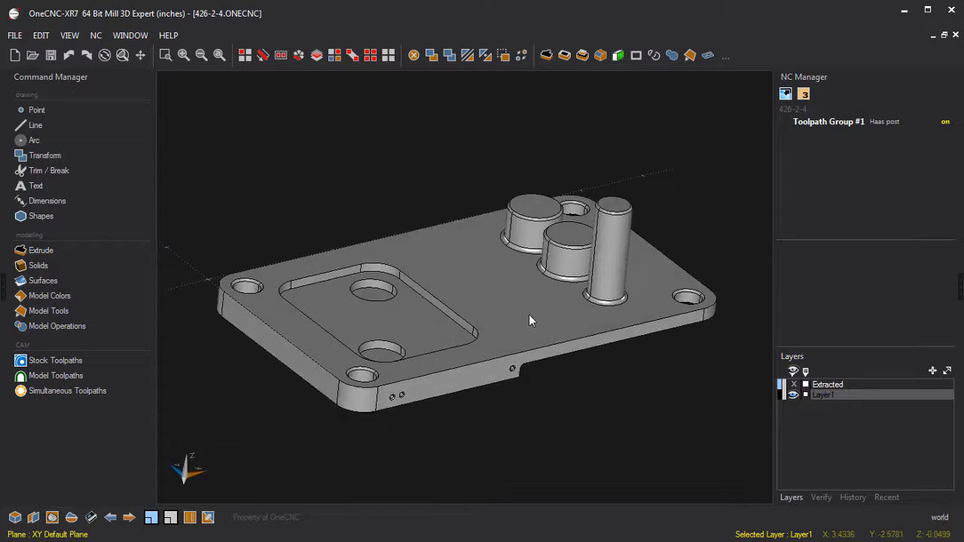
pyautogui.click(530, 316)
pyautogui.moveTo(561, 364)
pyautogui.mouseDown(button='middle')
pyautogui.moveTo(564, 381)
pyautogui.moveTo(527, 344)
pyautogui.moveTo(510, 298)
pyautogui.mouseUp(button='middle')
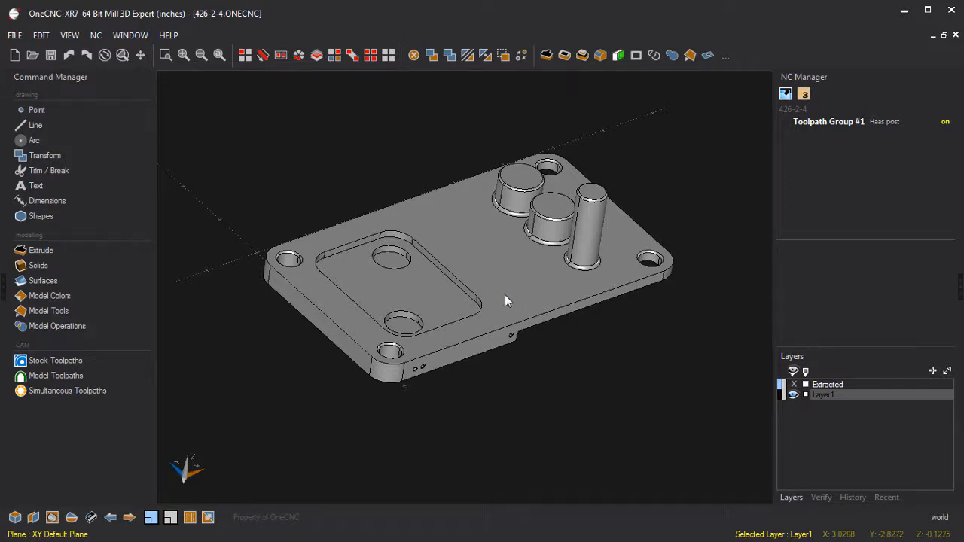
pyautogui.scroll(3, 500, 293)
pyautogui.moveTo(501, 299); pyautogui.dragTo(510, 328, button='middle')
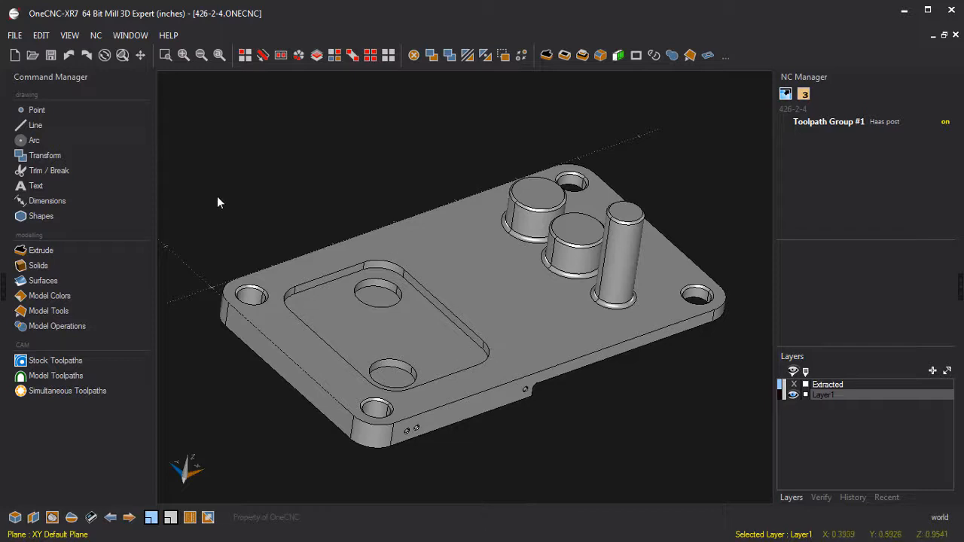
# Extract the surface edges of the plate's top face, including the pocket, boss and corner-hole outlines
pyautogui.click(48, 311)
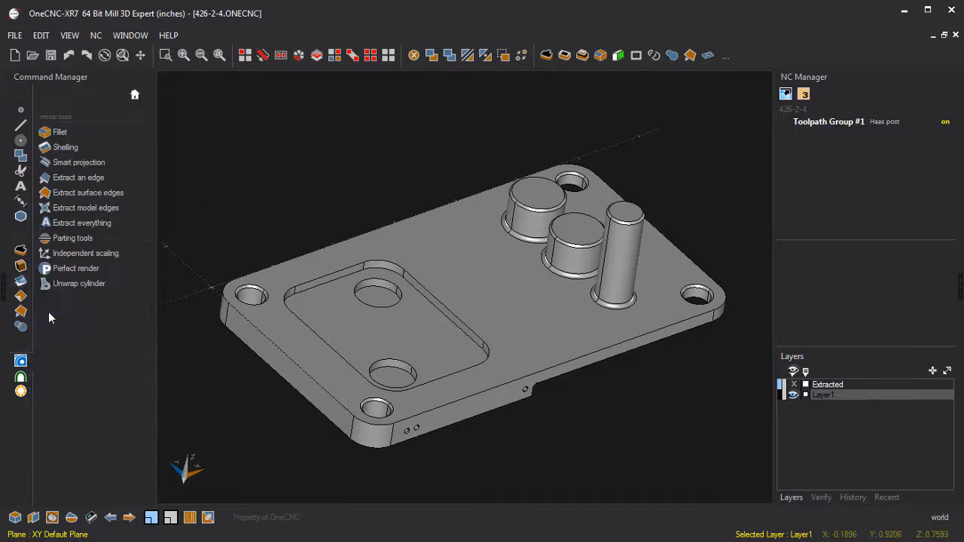
pyautogui.click(85, 193)
pyautogui.click(462, 253)
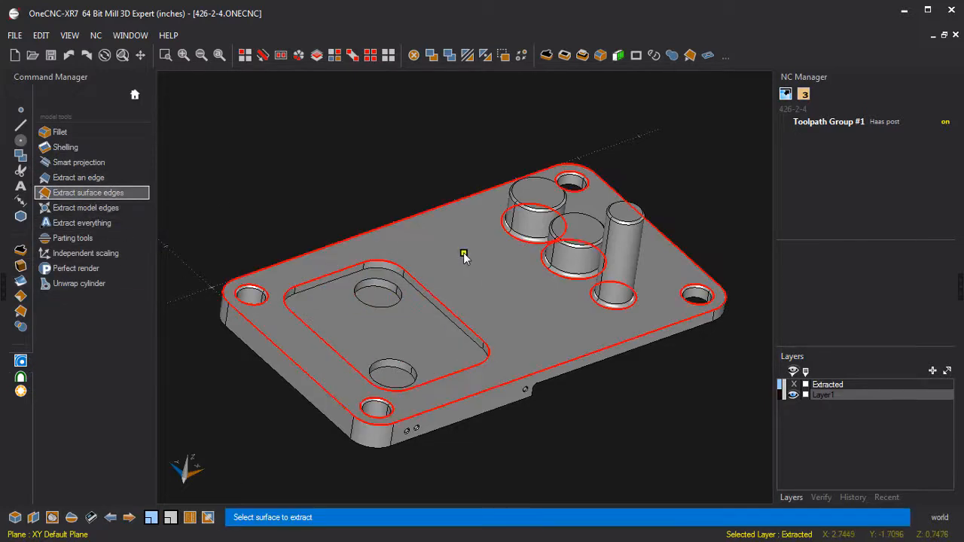
pyautogui.press('Escape')
pyautogui.moveTo(411, 396); pyautogui.dragTo(390, 405, button='middle')
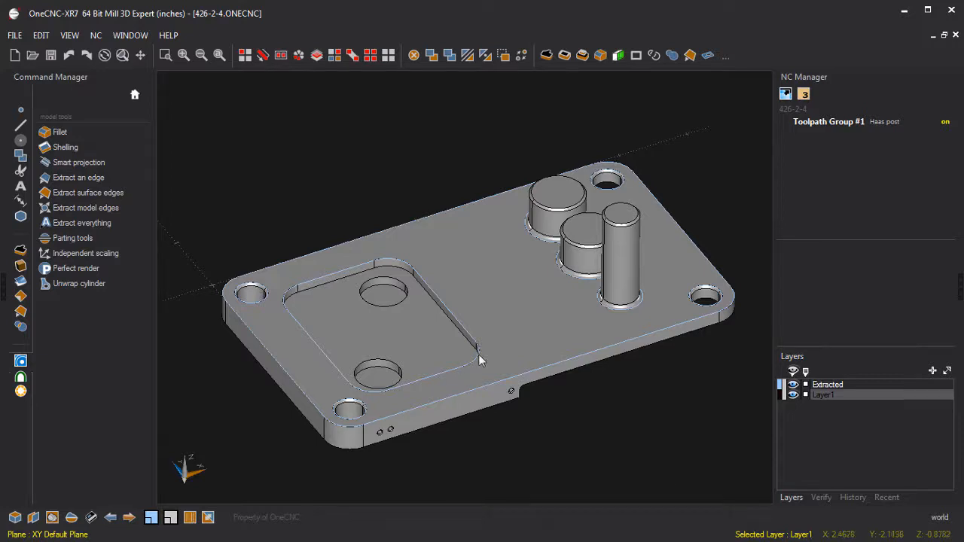
pyautogui.moveTo(505, 280); pyautogui.dragTo(505, 291, button='middle')
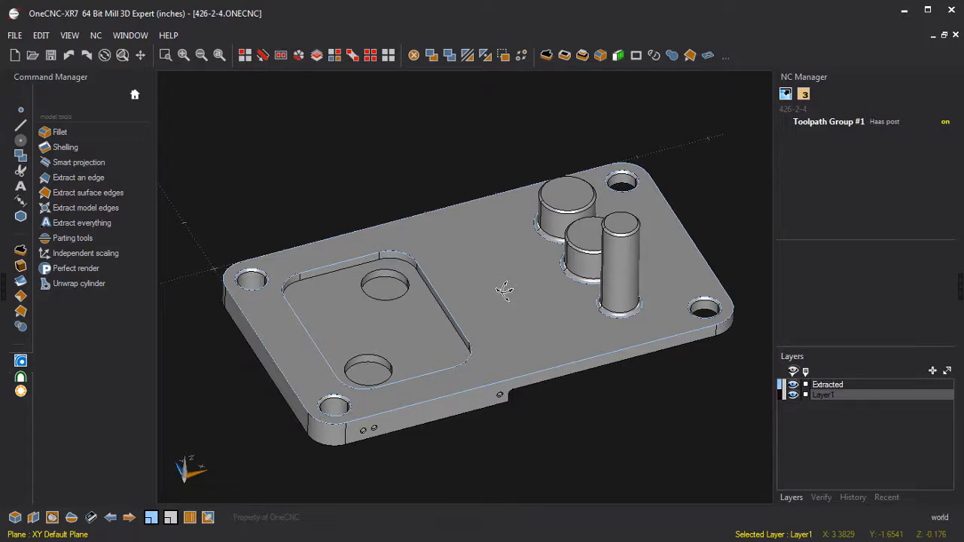
# Break the plate model to surfaces and test-pick the top face, a pocket hole's floor and a boss's top
pyautogui.click(21, 327)
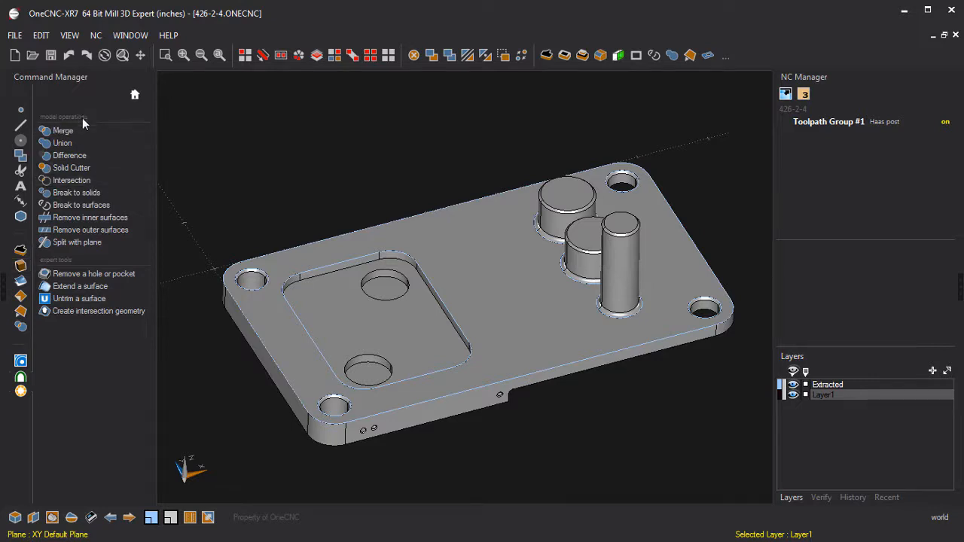
pyautogui.click(73, 202)
pyautogui.click(446, 243)
pyautogui.click(474, 263)
pyautogui.click(399, 290)
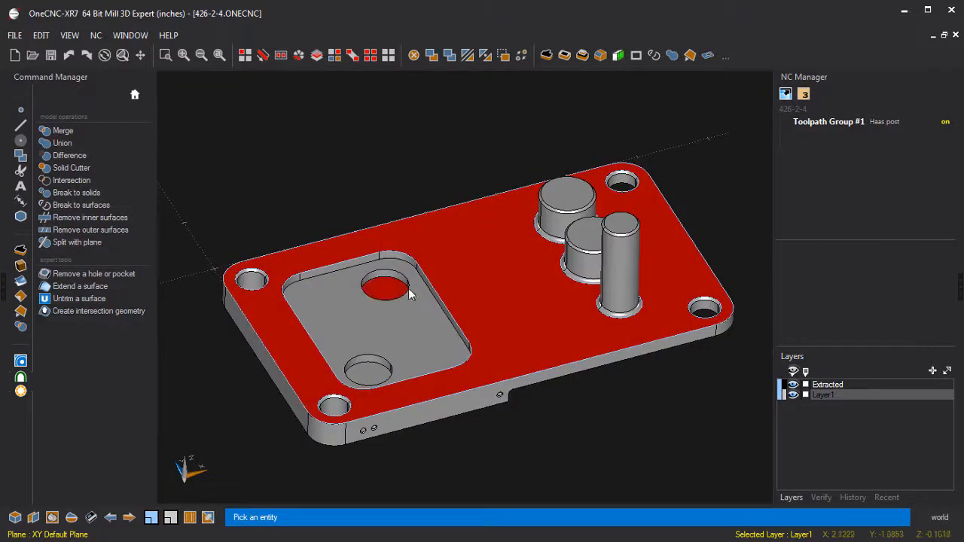
pyautogui.click(567, 195)
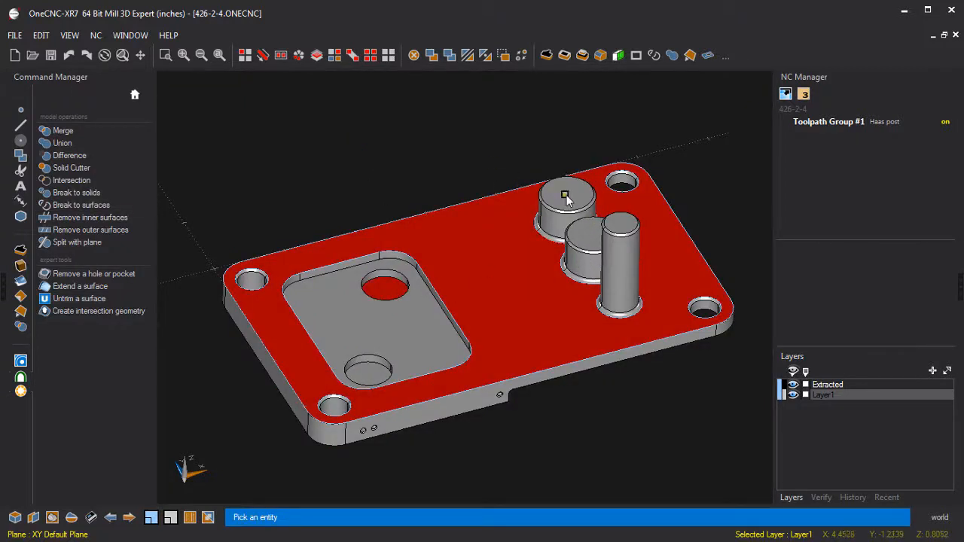
pyautogui.click(451, 143)
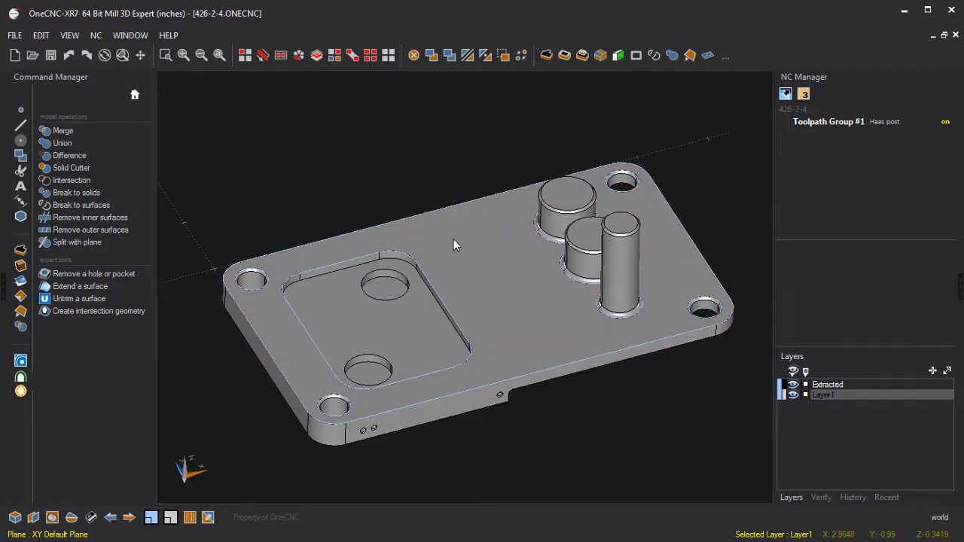
# Delete the plate's top surface
pyautogui.click(467, 262)
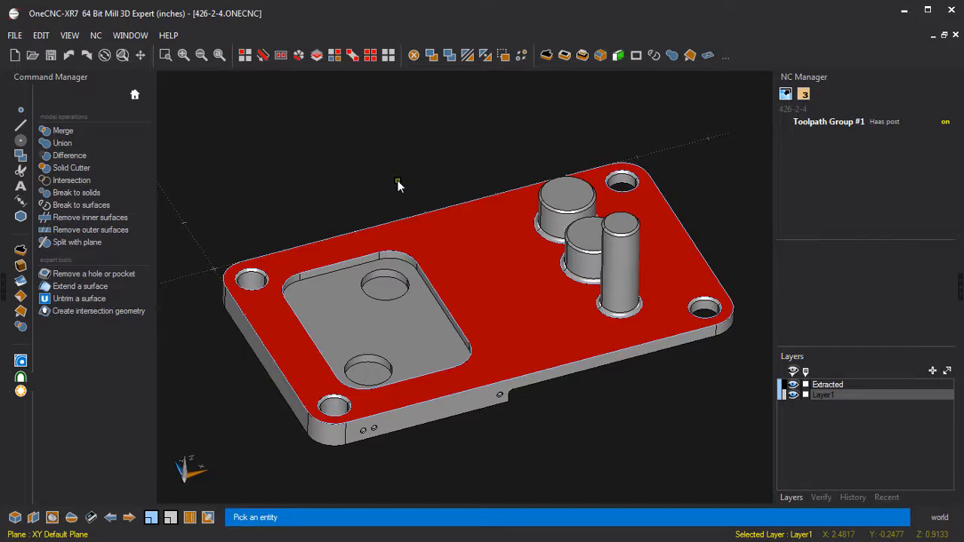
pyautogui.press('Delete')
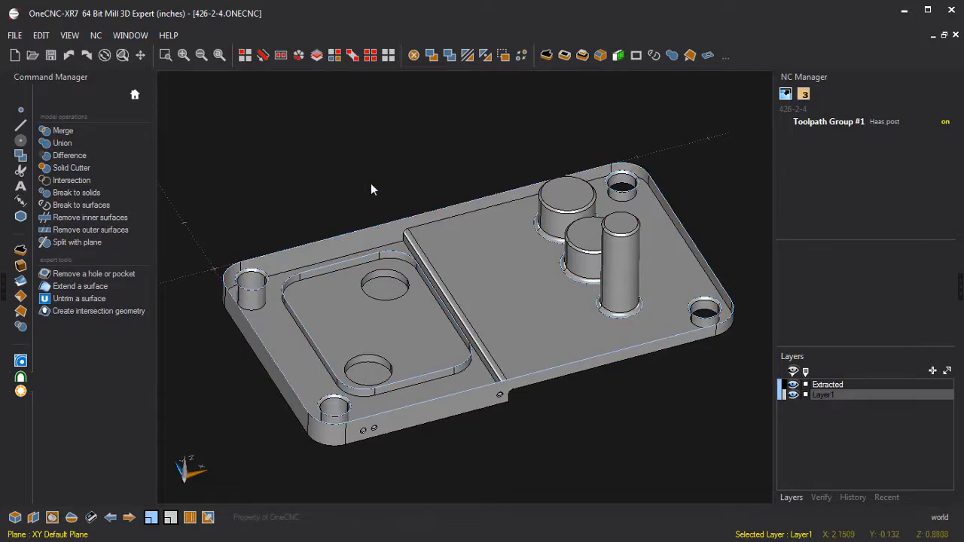
# Region-select the entire rectangular pocket, including its walls, floor, two round holes and extracted outline
pyautogui.rightClick(371, 184)
pyautogui.click(372, 184)
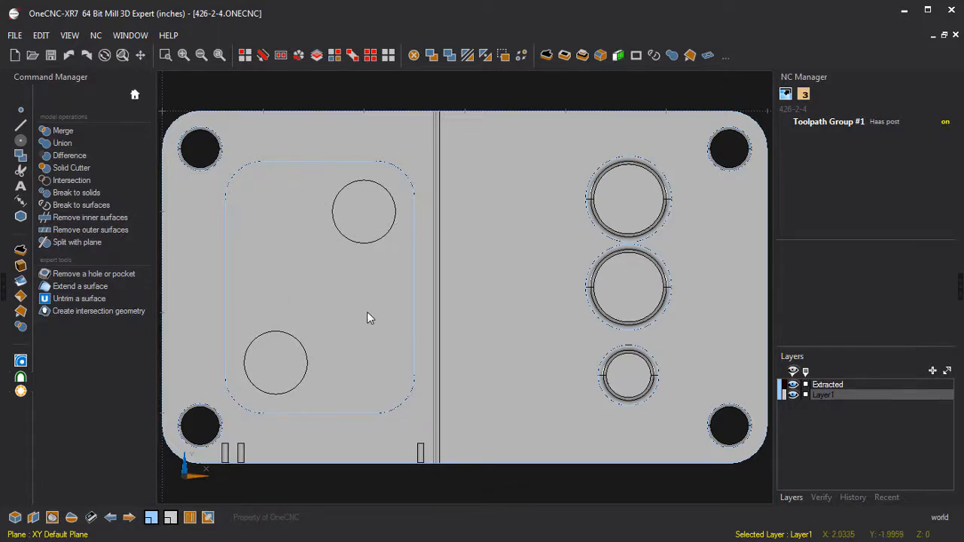
pyautogui.click(281, 56)
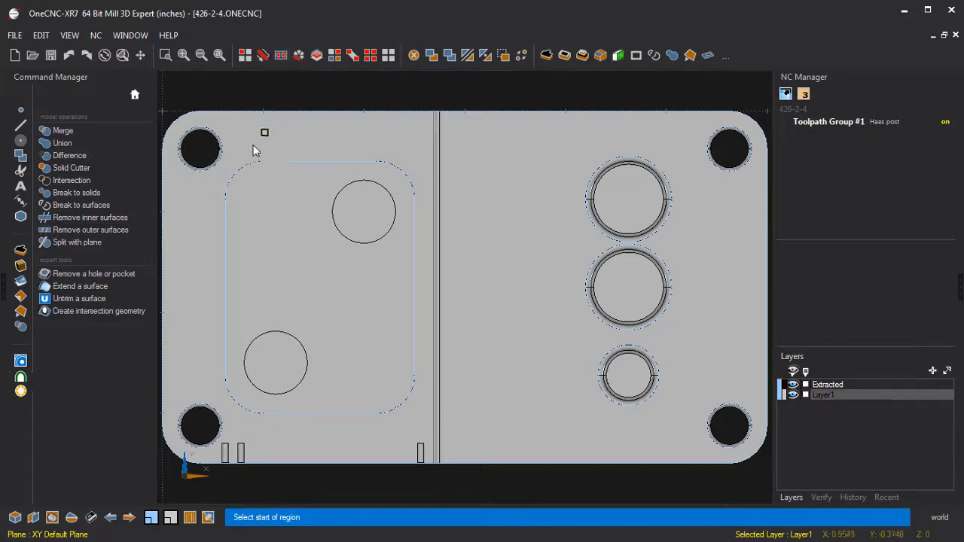
pyautogui.click(225, 158)
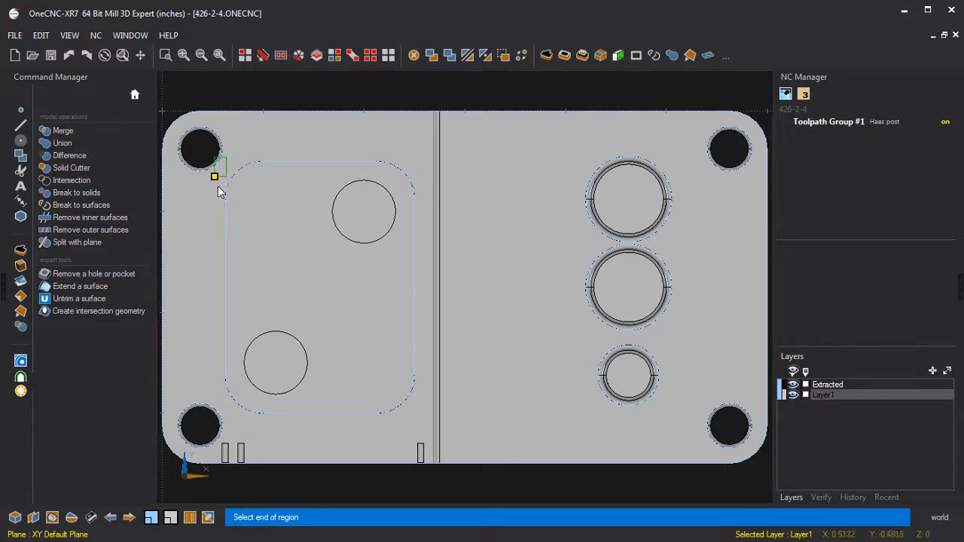
pyautogui.click(376, 396)
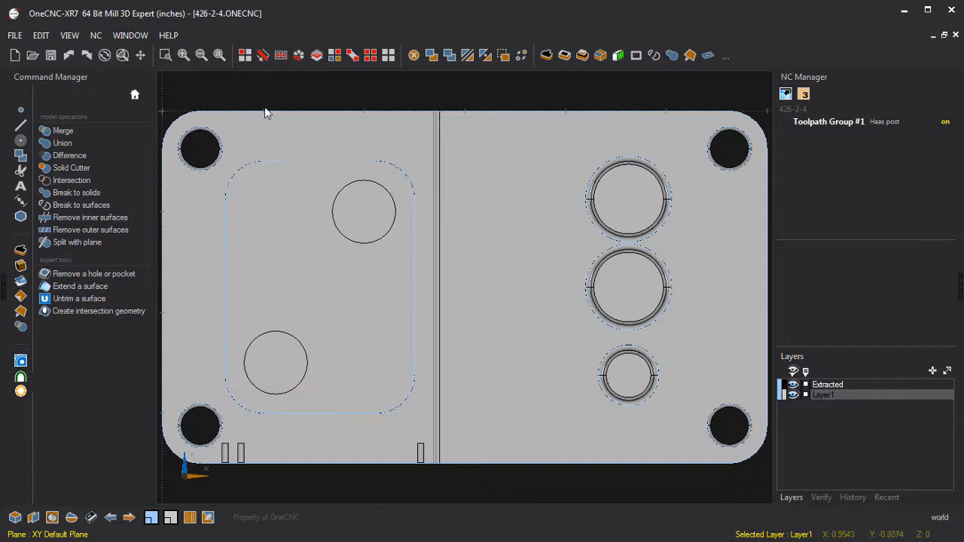
pyautogui.click(223, 159)
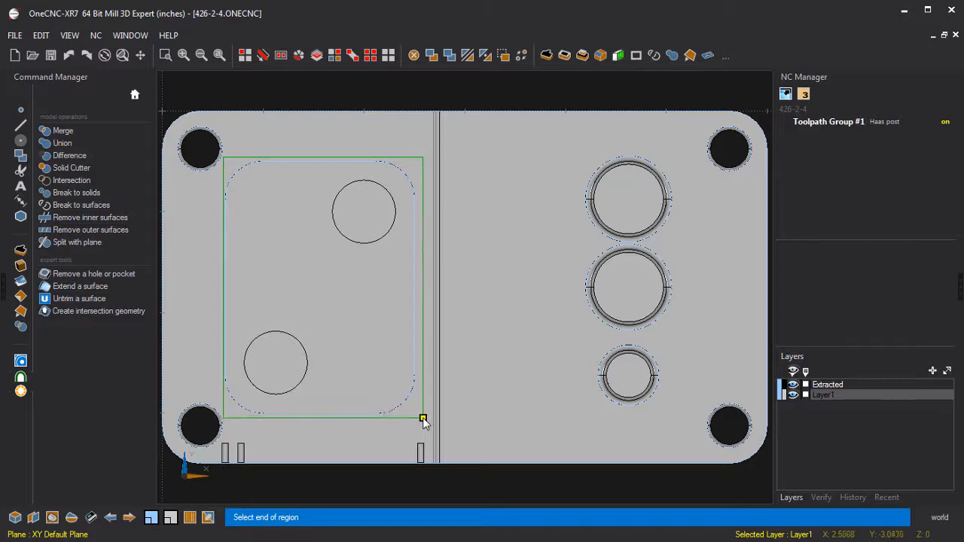
pyautogui.click(424, 420)
pyautogui.press('Escape')
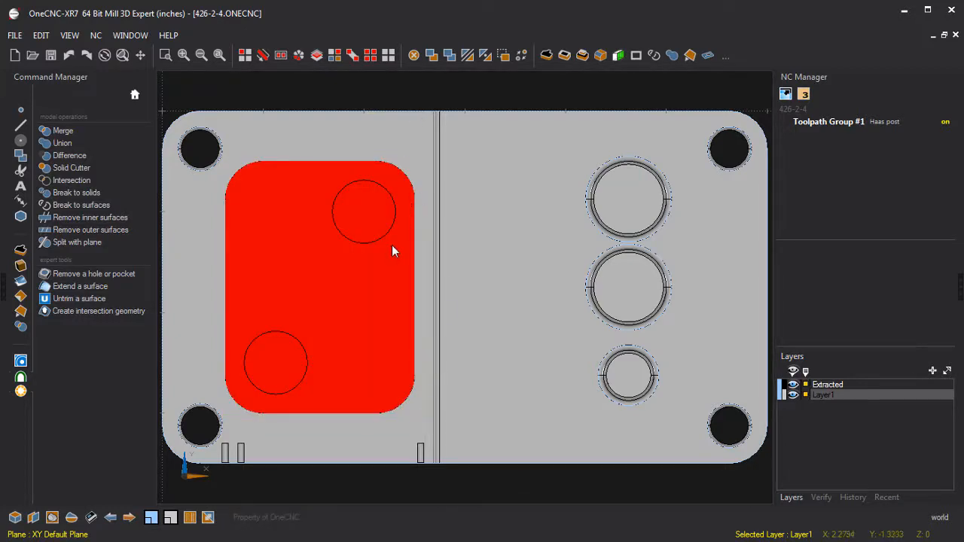
pyautogui.moveTo(391, 247); pyautogui.dragTo(421, 128, button='middle')
pyautogui.moveTo(429, 272); pyautogui.dragTo(516, 197, button='middle')
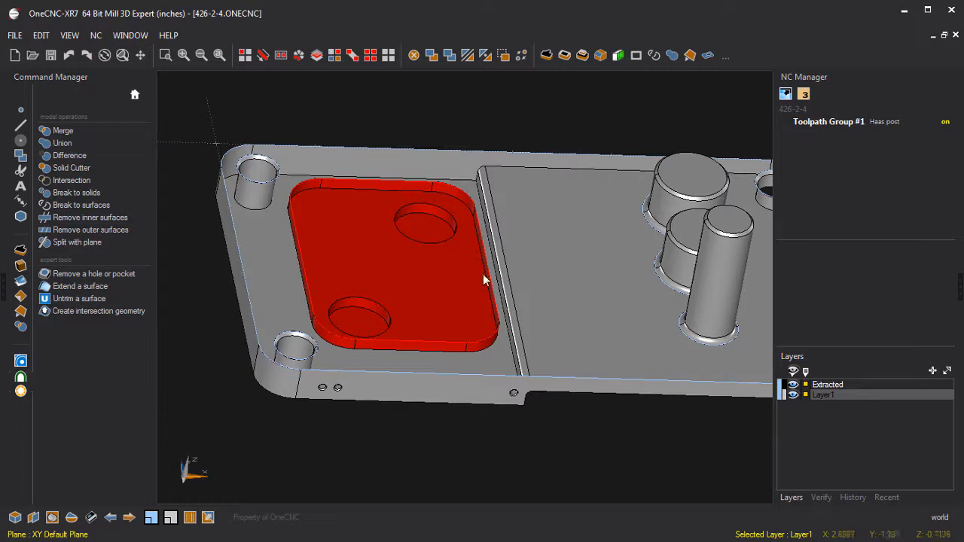
# Move the selected pocket by an incremental 0.25 inch in X, with Y and Z increments of 0, and deselect it
pyautogui.click(434, 57)
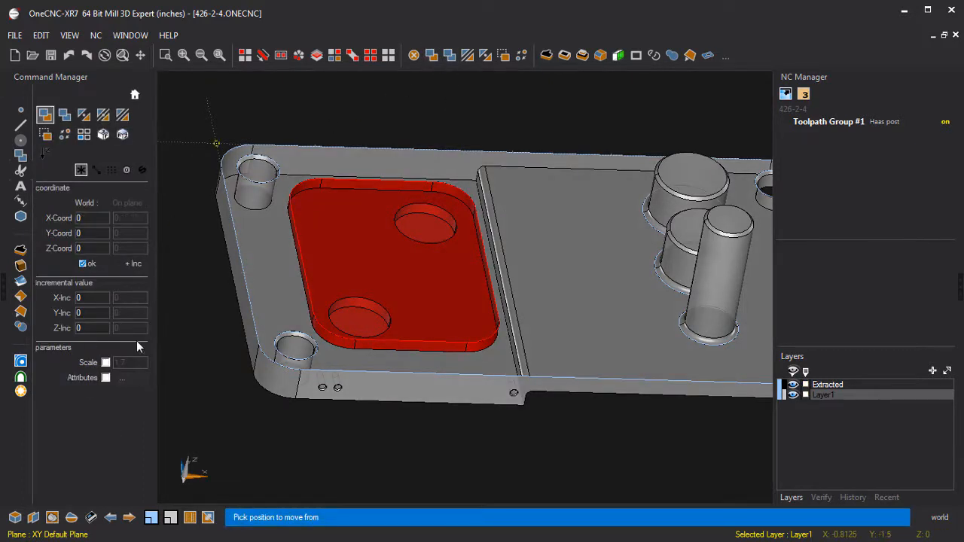
pyautogui.click(134, 264)
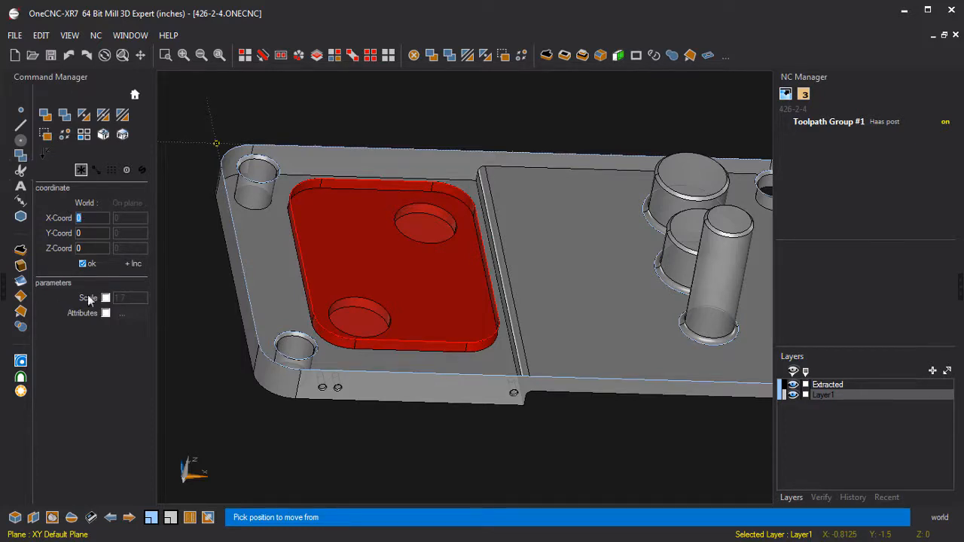
pyautogui.click(136, 264)
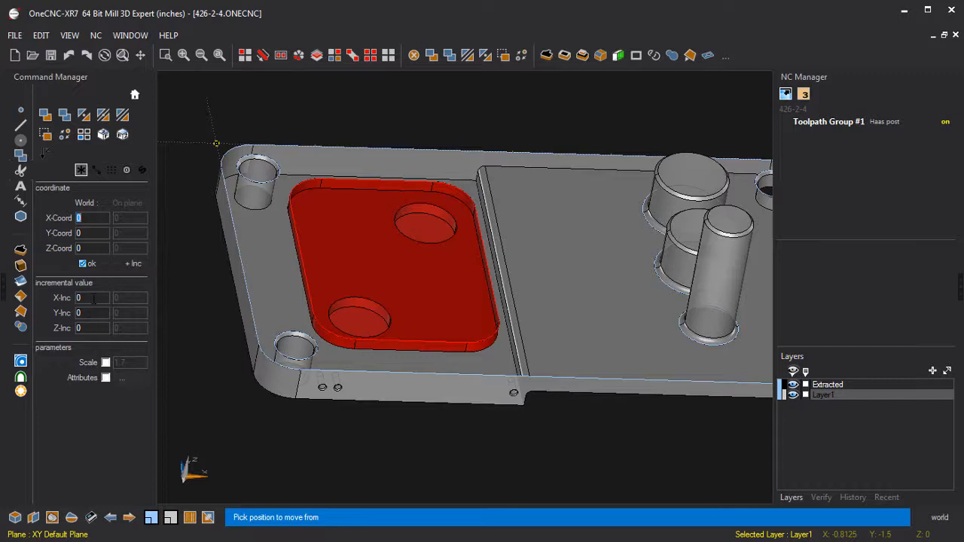
pyautogui.click(94, 298)
pyautogui.write('25')
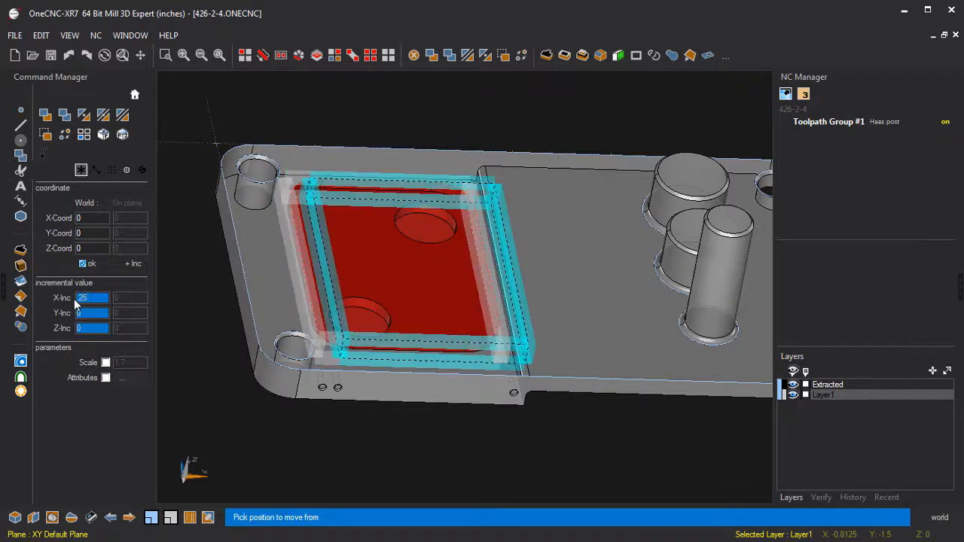
pyautogui.click(86, 265)
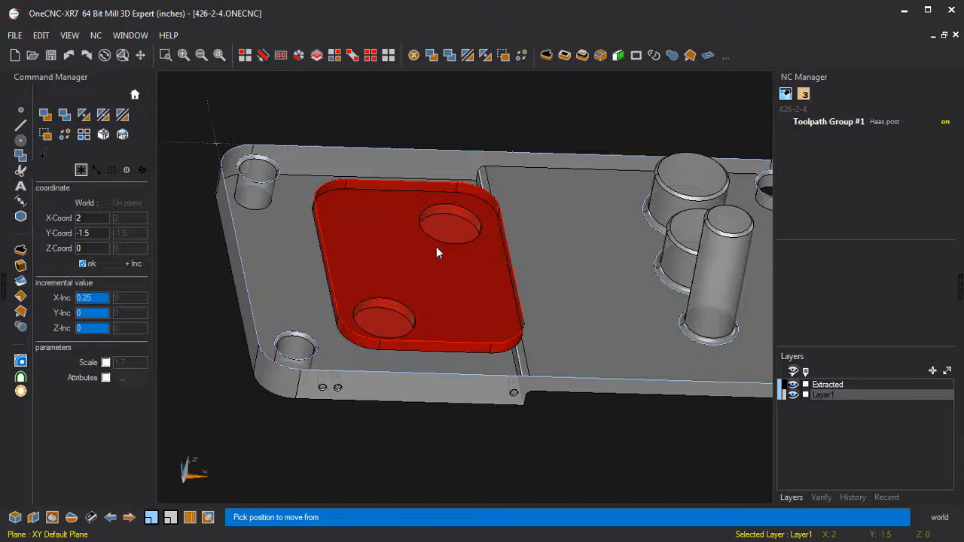
pyautogui.press('Escape')
pyautogui.press('Escape')
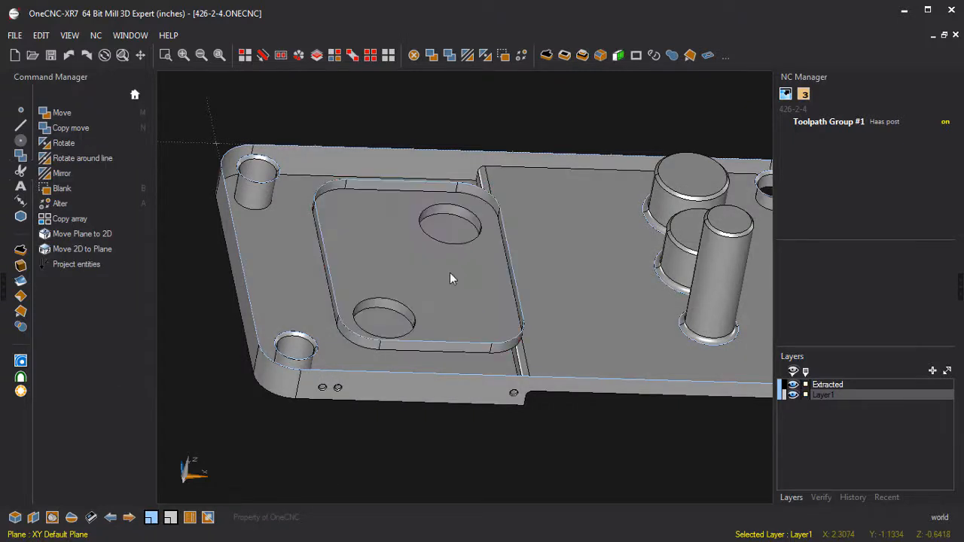
# Region-select all surfaces of the tall slender pin, including its base fillet, and delete them
pyautogui.moveTo(499, 285); pyautogui.dragTo(491, 287, button='middle')
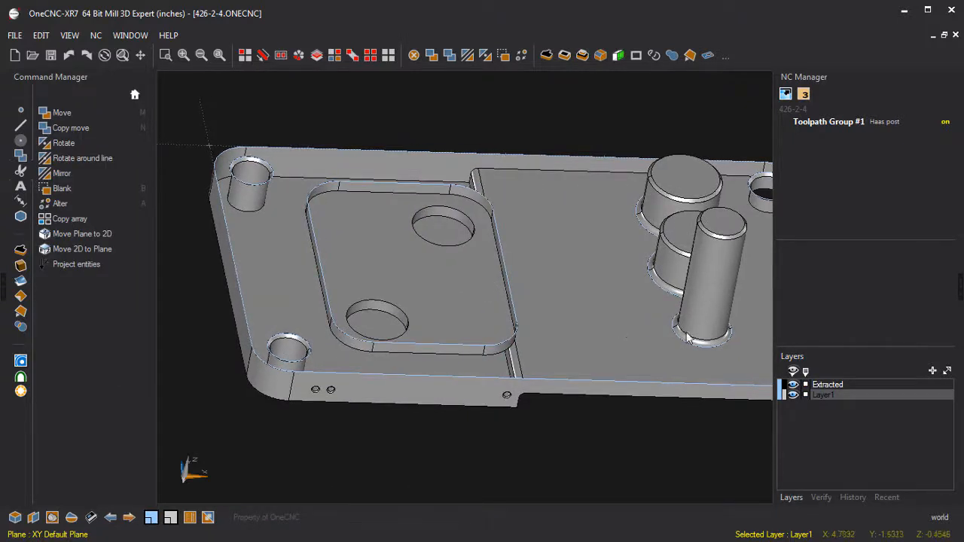
pyautogui.middleClick(627, 319)
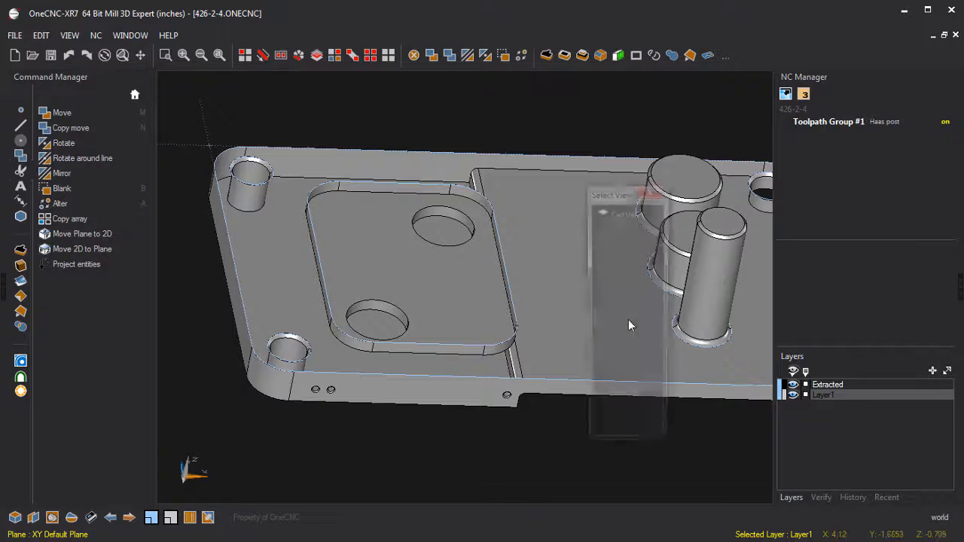
pyautogui.click(627, 297)
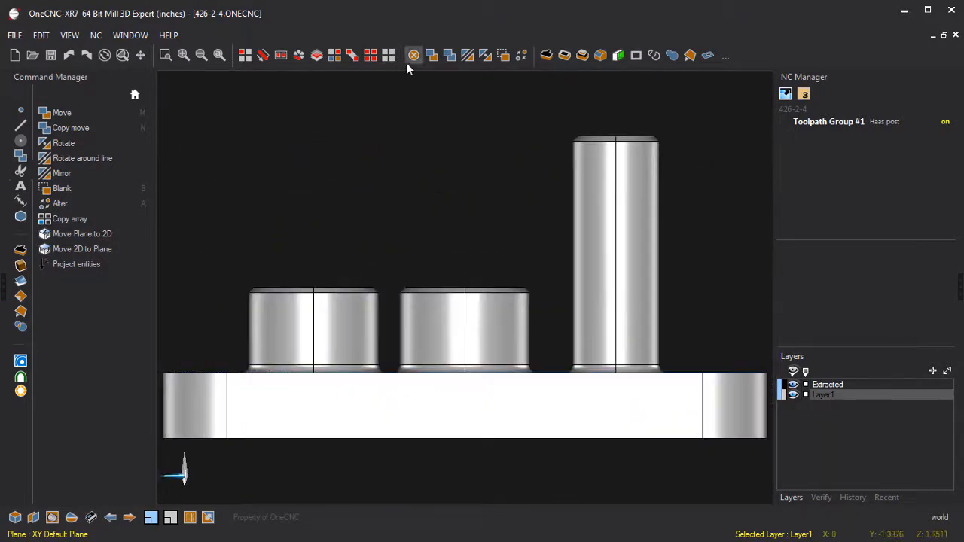
pyautogui.click(282, 61)
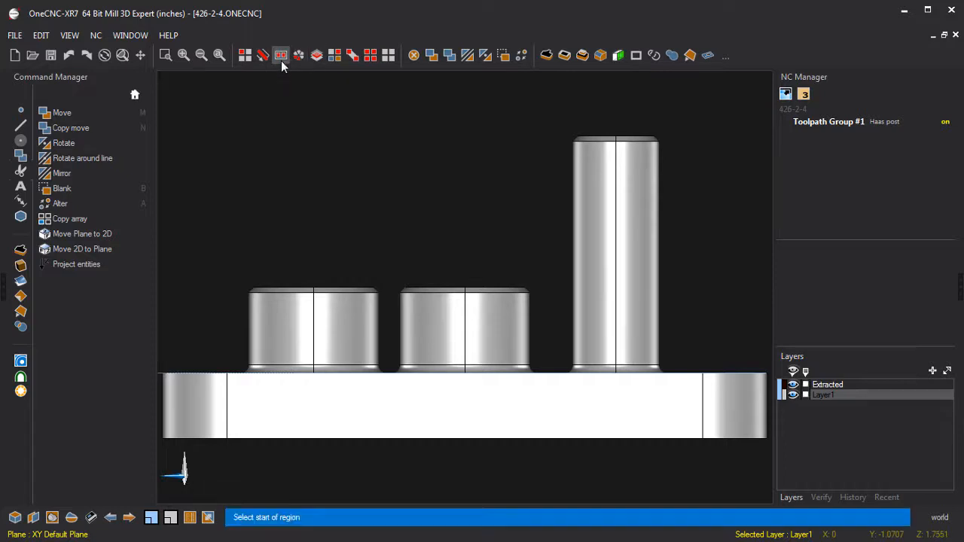
pyautogui.click(548, 101)
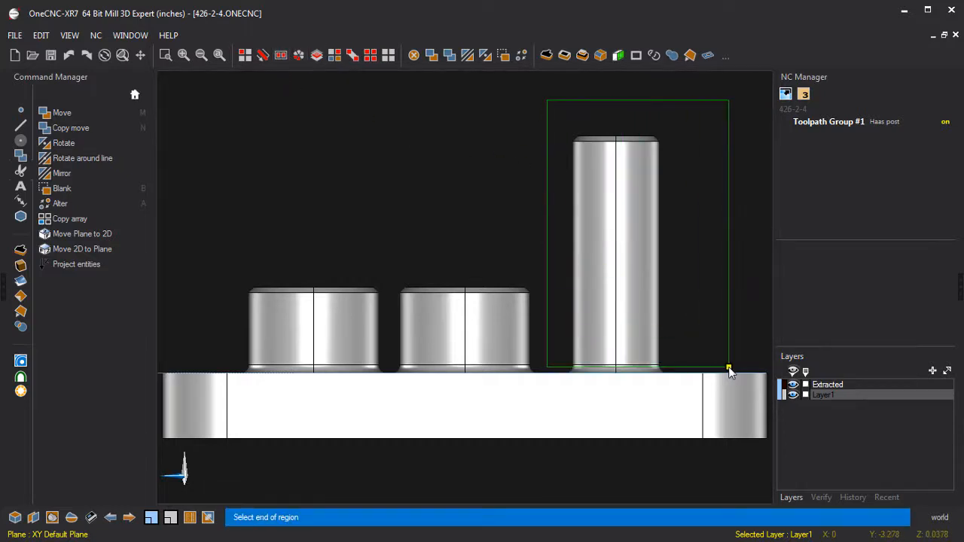
pyautogui.click(728, 370)
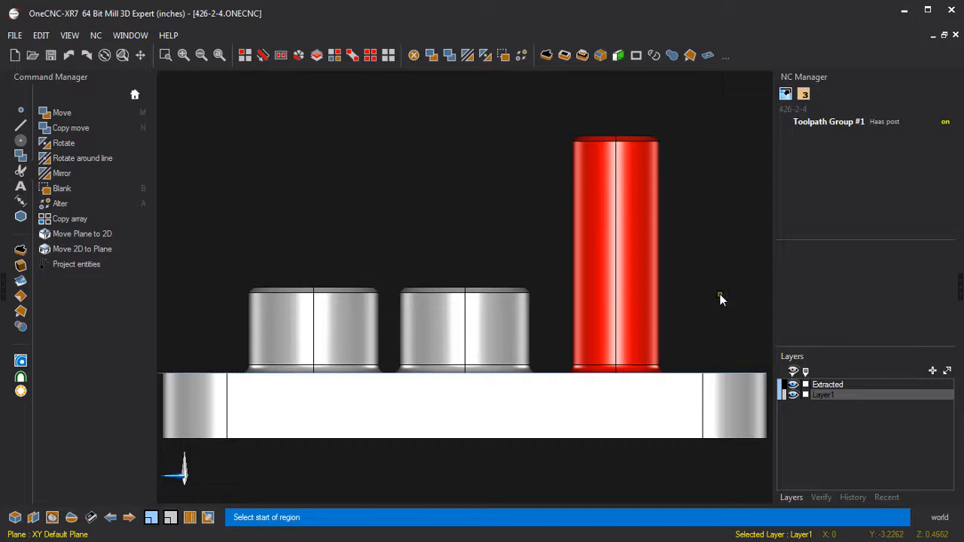
pyautogui.press('Delete')
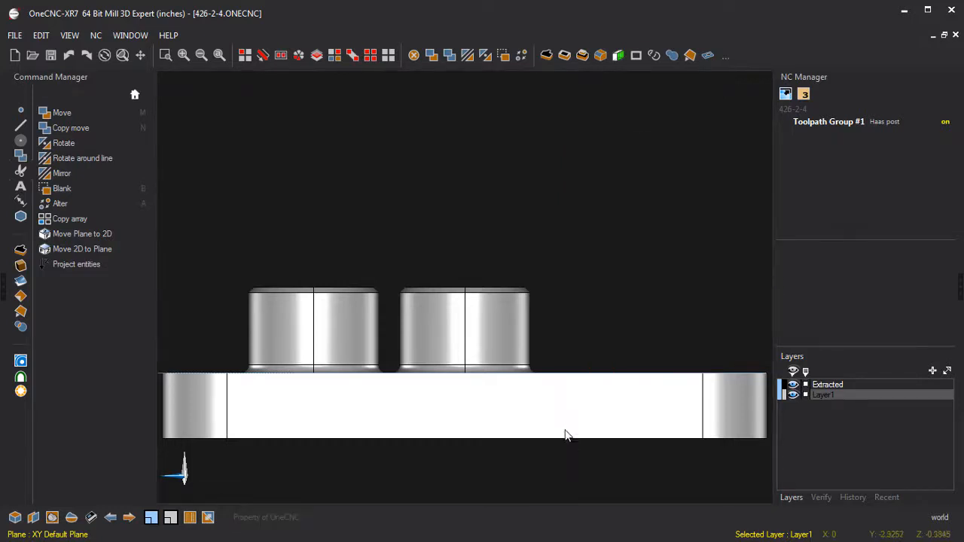
pyautogui.moveTo(565, 436); pyautogui.dragTo(512, 295, button='middle')
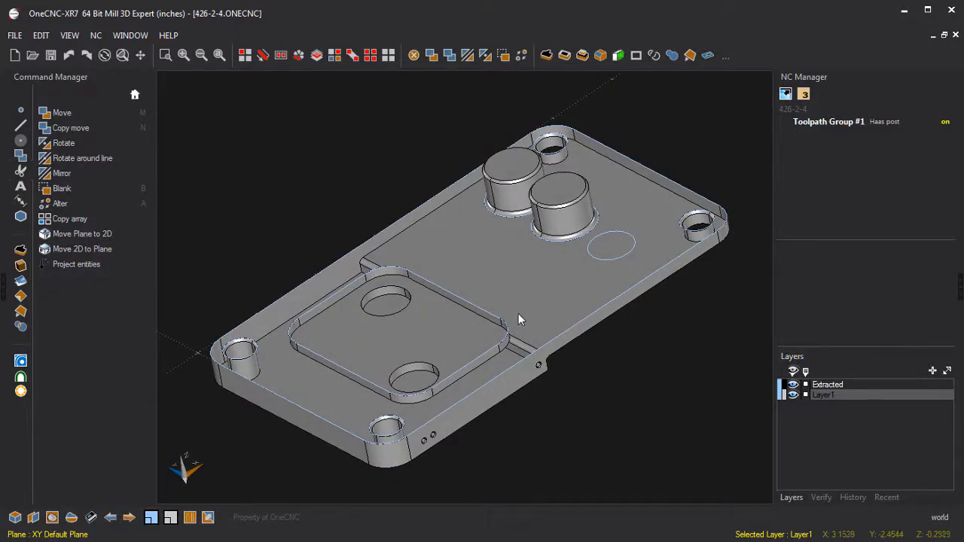
# Create a new top surface from curves using the plate's outer boundary, pocket outline, four corner holes and two boss base loops
pyautogui.click(135, 94)
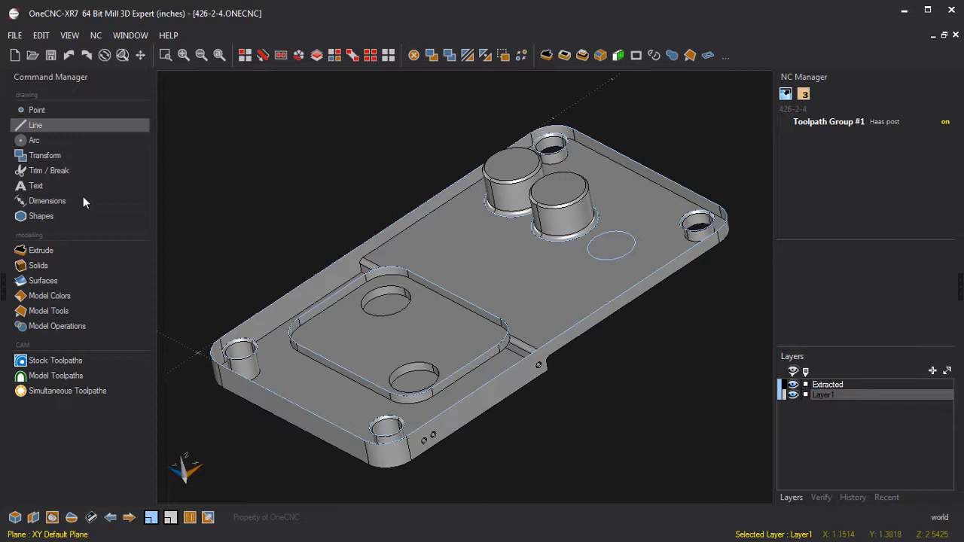
pyautogui.click(41, 280)
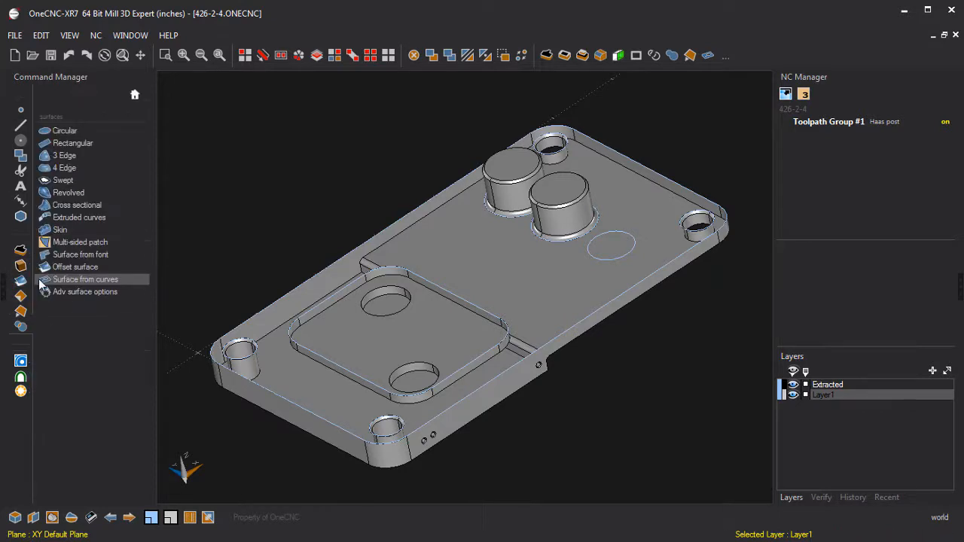
pyautogui.click(93, 283)
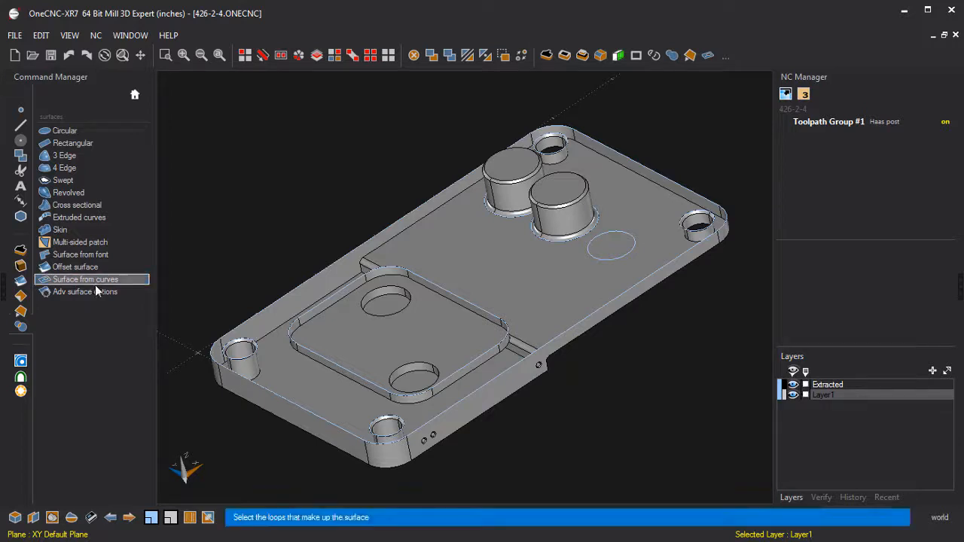
pyautogui.click(267, 366)
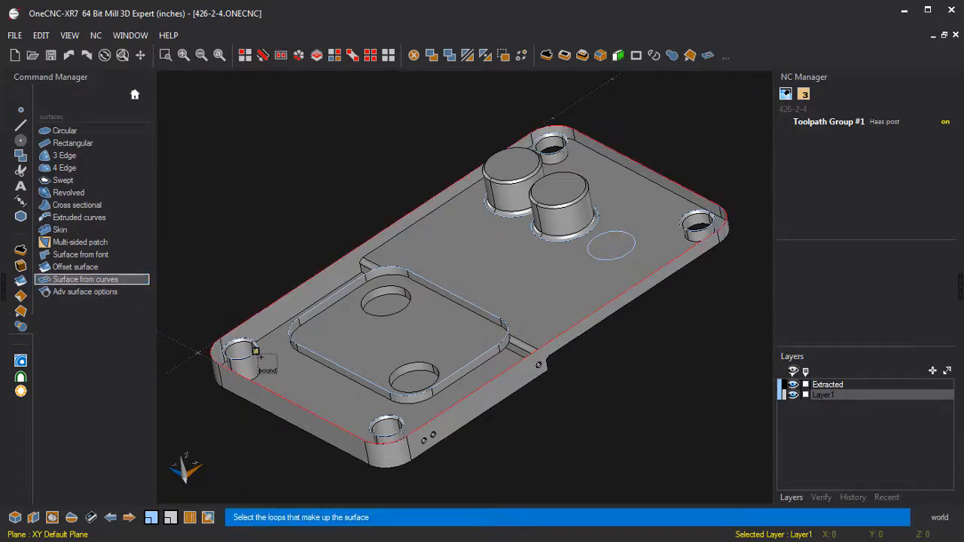
pyautogui.click(260, 360)
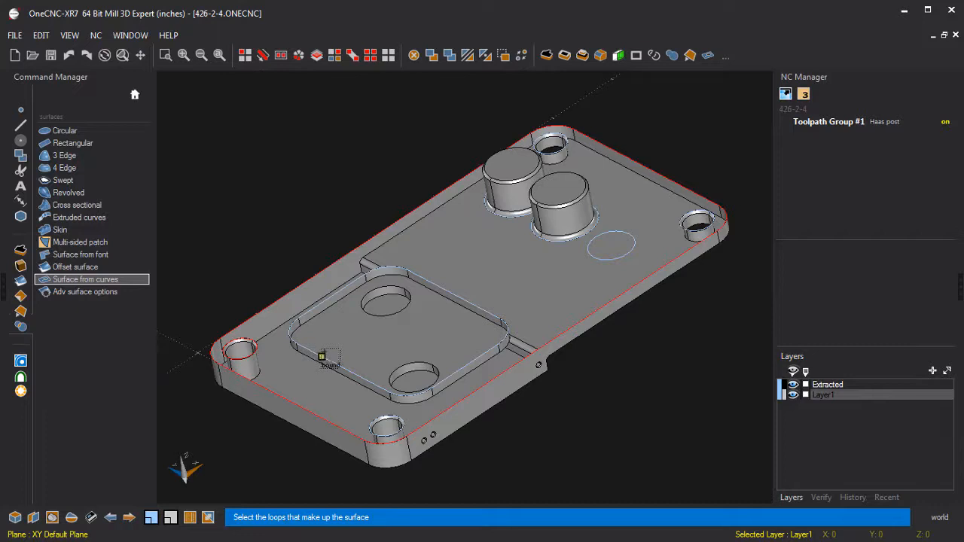
pyautogui.click(321, 356)
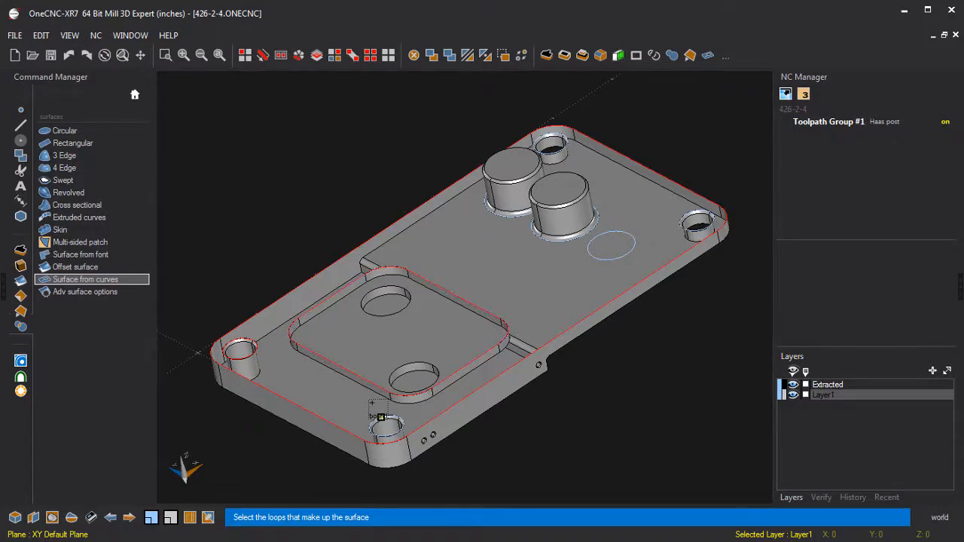
pyautogui.click(541, 258)
pyautogui.click(512, 233)
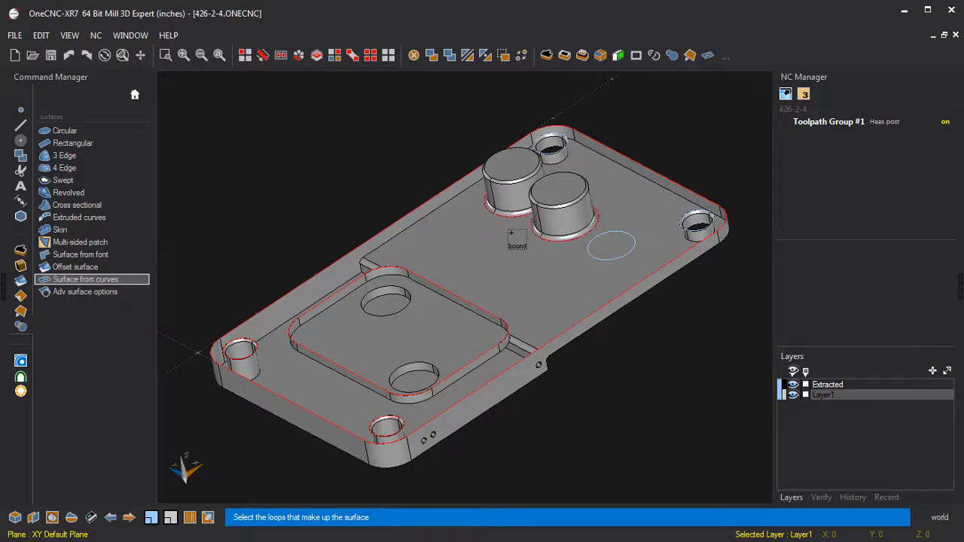
pyautogui.click(582, 168)
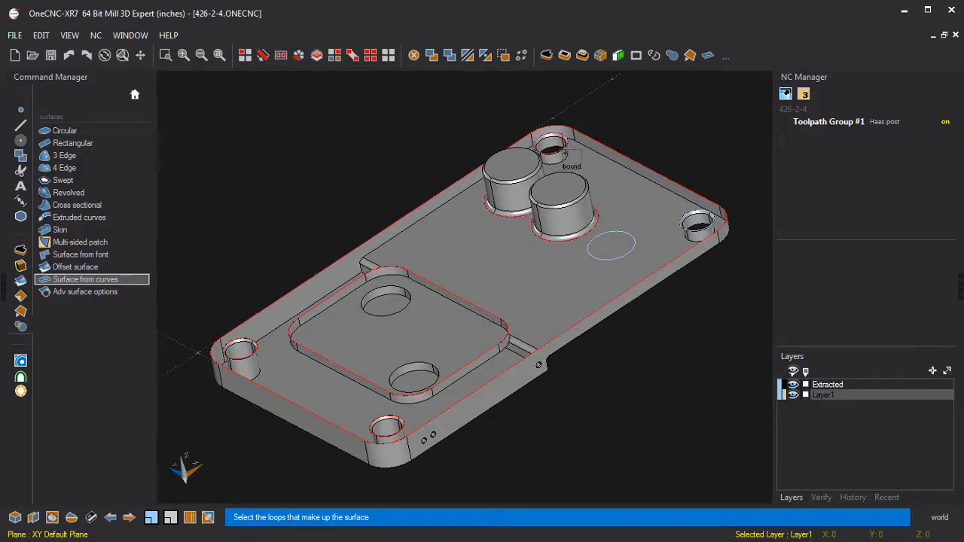
pyautogui.rightClick(662, 196)
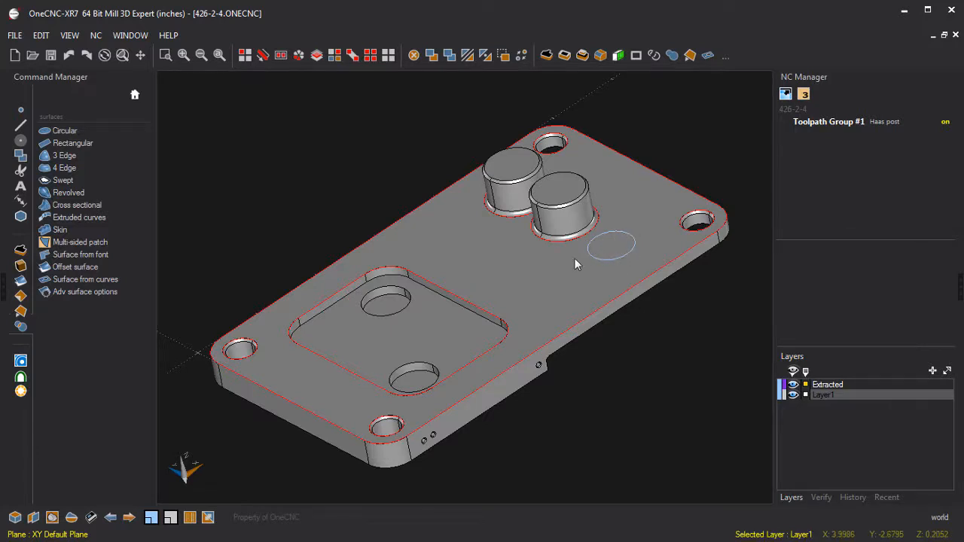
pyautogui.moveTo(596, 268)
pyautogui.mouseDown(button='middle')
pyautogui.moveTo(580, 276)
pyautogui.moveTo(590, 277)
pyautogui.mouseUp(button='middle')
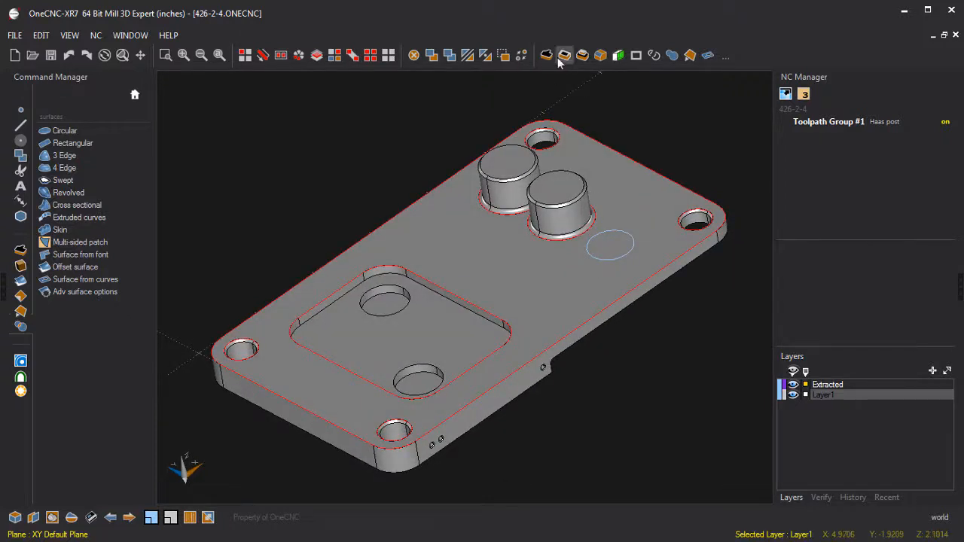
# Select all light-blue extracted curves by color and hide the Extracted layer
pyautogui.click(332, 59)
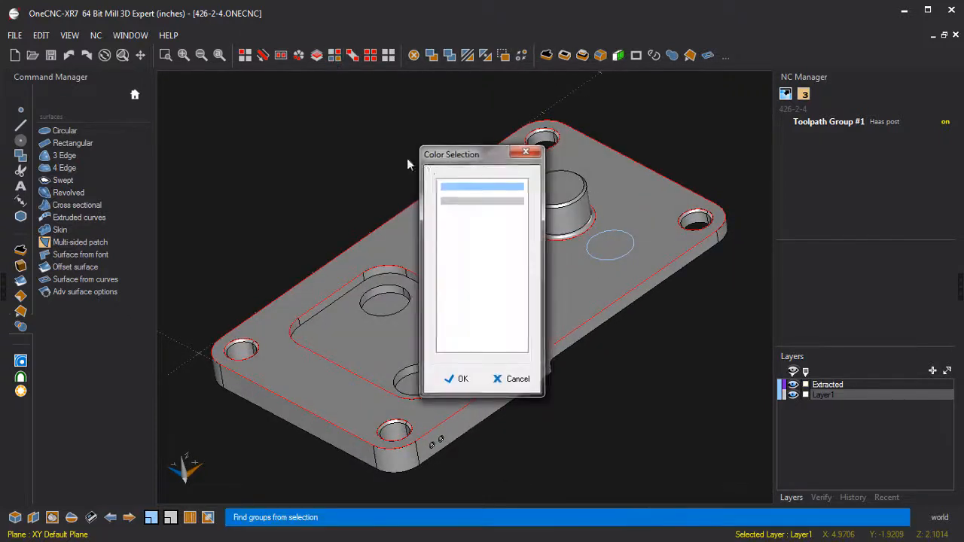
pyautogui.click(447, 190)
pyautogui.click(460, 379)
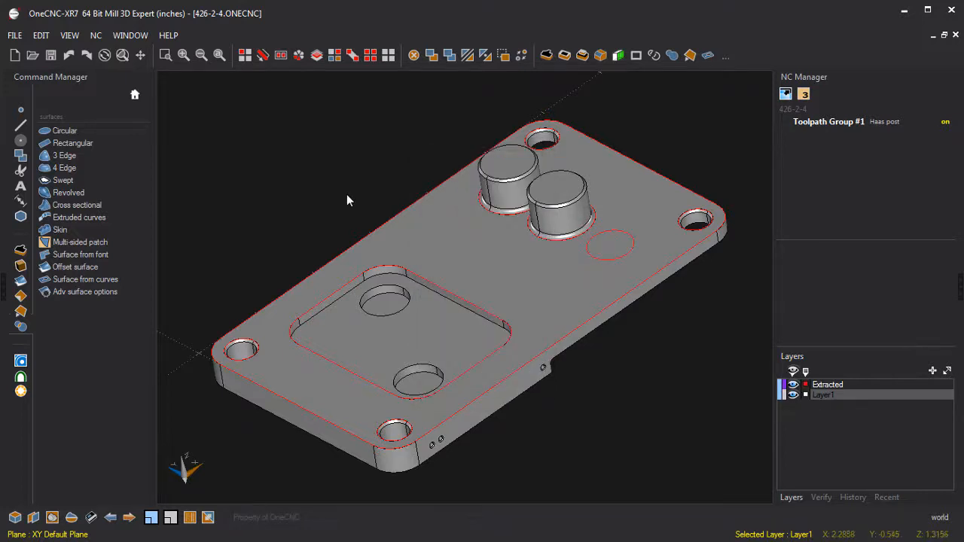
# Check the plate's new top surface and the two boss tops as individually selectable surfaces, and clear the selection
pyautogui.moveTo(385, 298); pyautogui.dragTo(494, 316, button='middle')
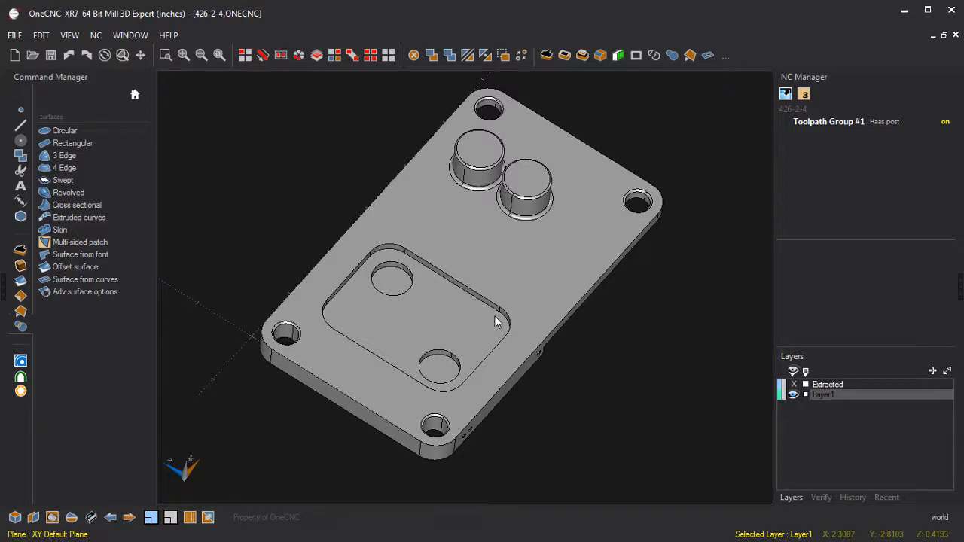
pyautogui.click(539, 250)
pyautogui.click(530, 186)
pyautogui.click(472, 154)
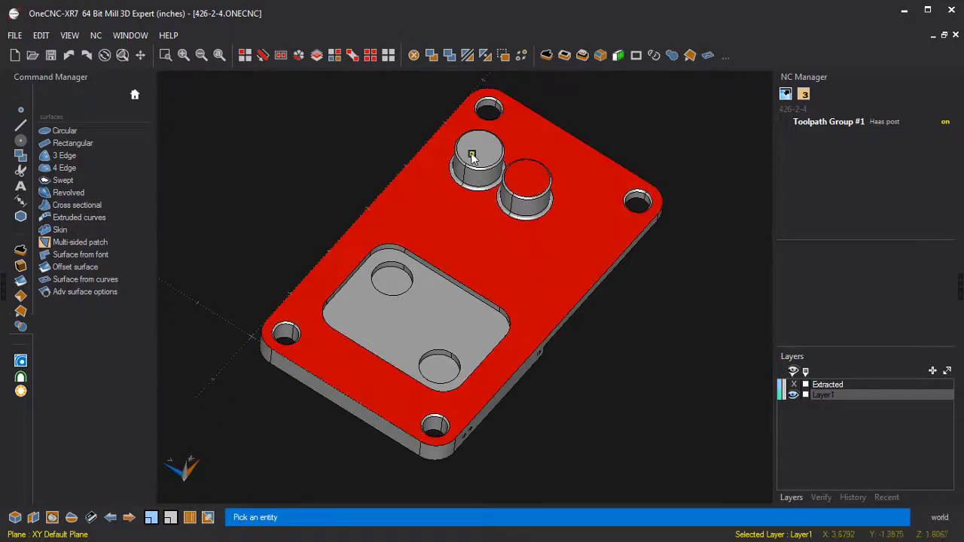
pyautogui.rightClick(696, 345)
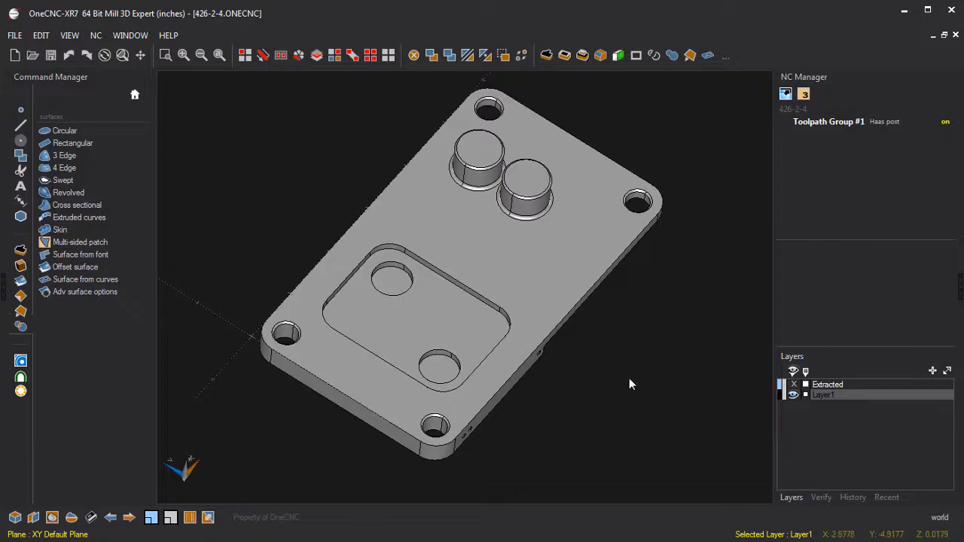
# Select all visible surfaces of the plate and join them with a Union operation
pyautogui.moveTo(629, 379); pyautogui.dragTo(587, 364, button='middle')
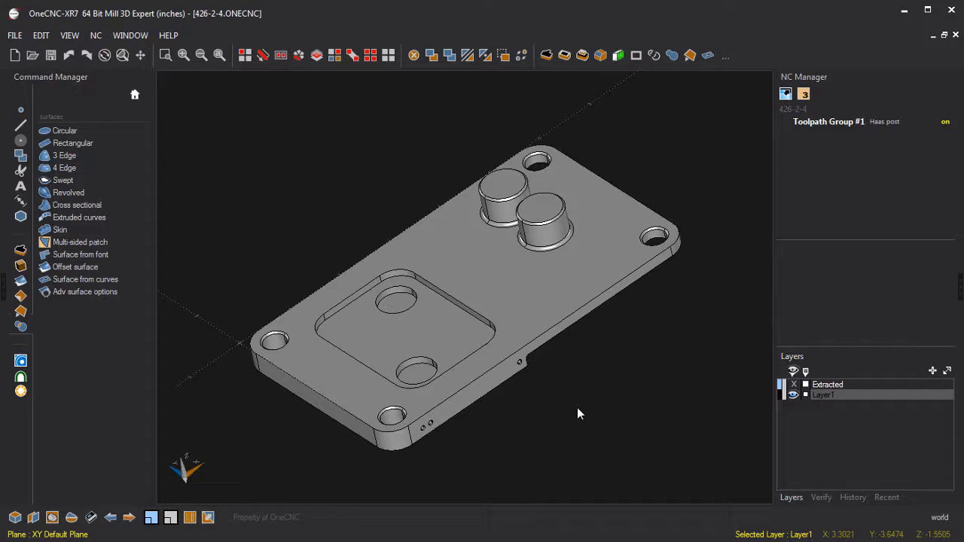
pyautogui.hotkey('ctrl', 'a')
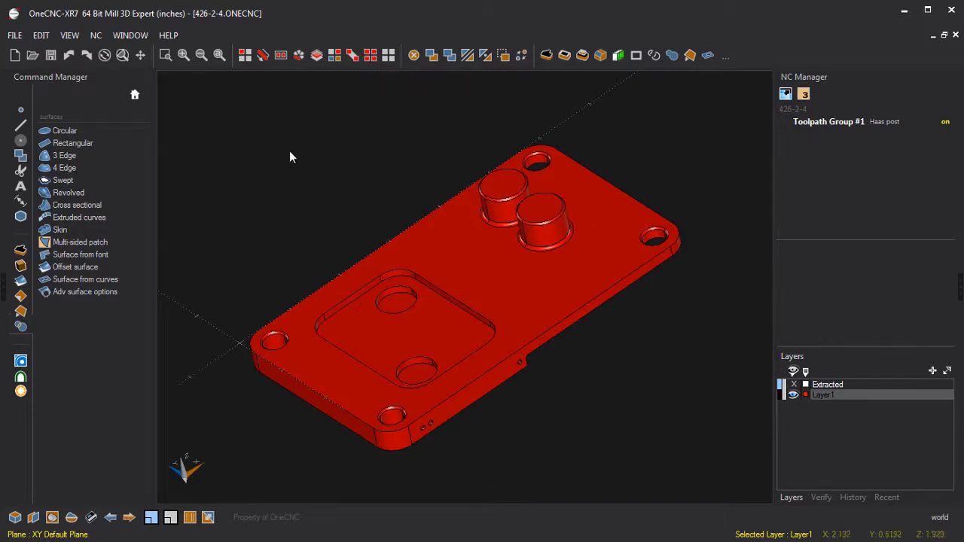
pyautogui.click(133, 95)
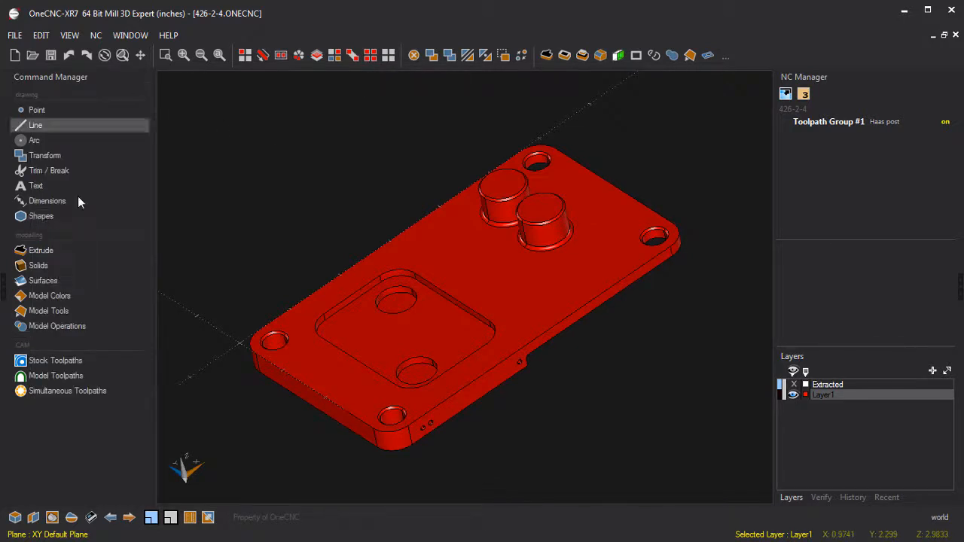
pyautogui.click(34, 328)
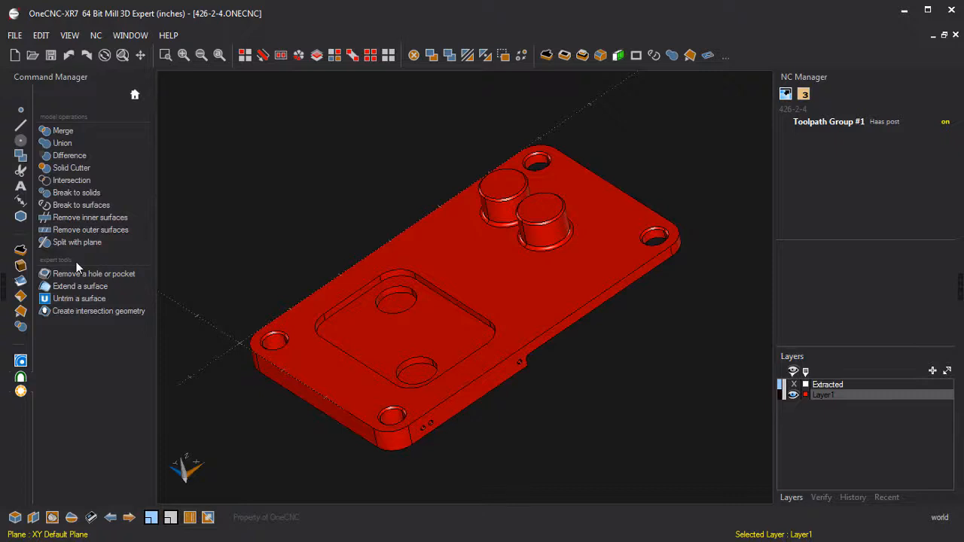
pyautogui.click(63, 145)
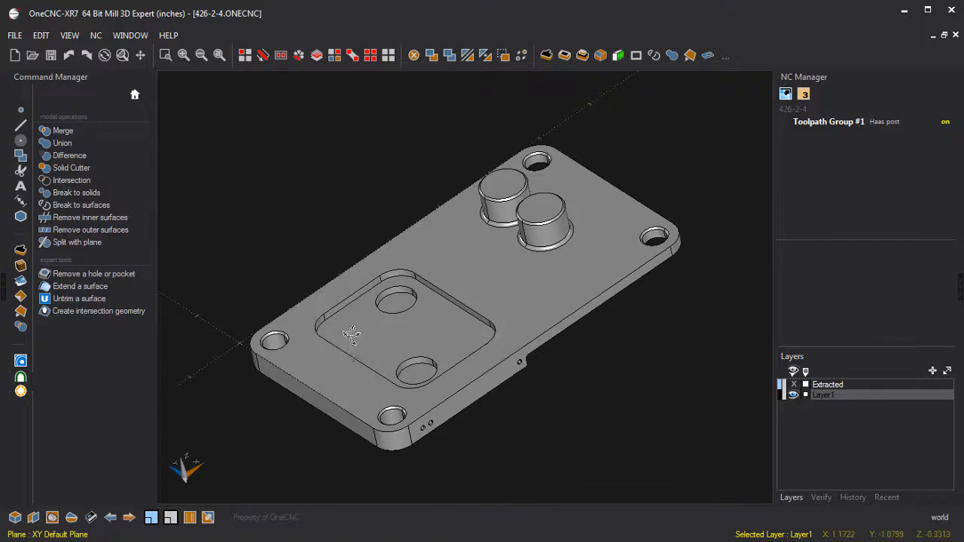
pyautogui.moveTo(353, 335); pyautogui.dragTo(329, 381, button='middle')
pyautogui.moveTo(457, 314); pyautogui.dragTo(454, 322, button='middle')
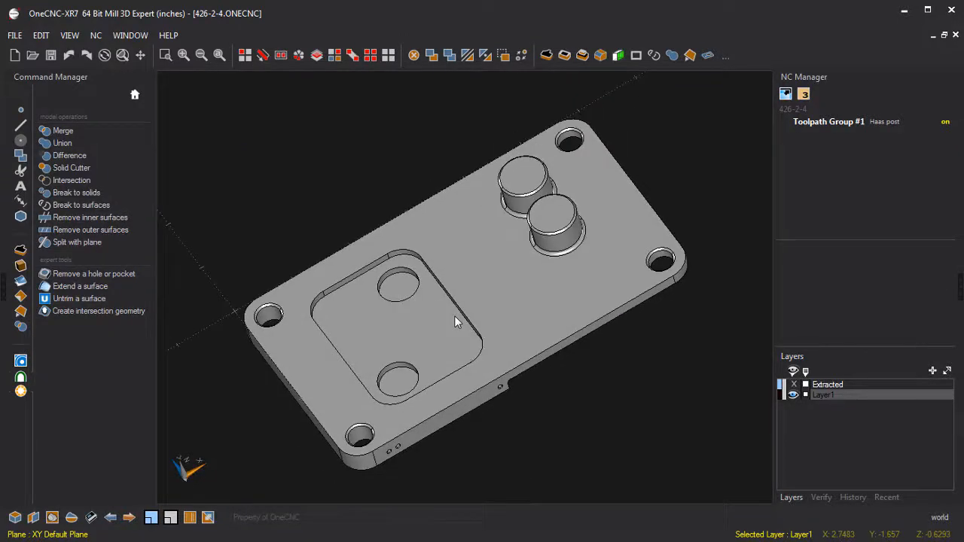